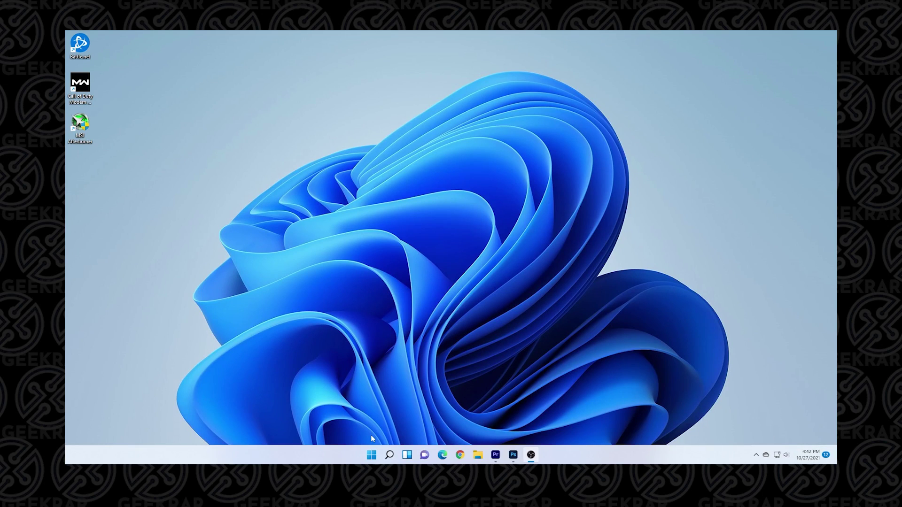
Open and dismiss the Start menu, then open the ThisIsWin11 0.87.0 release page on GitHub
{"action": "left_click", "coordinate": [373, 456]}
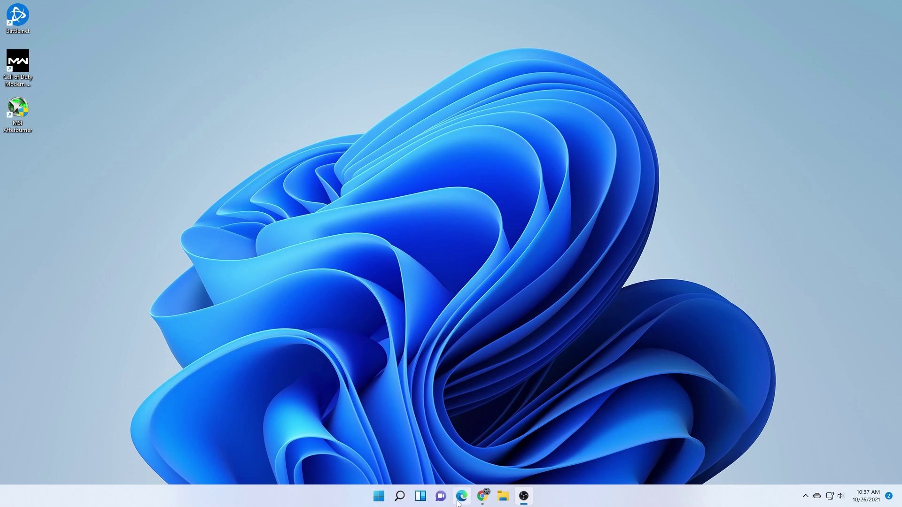
{"action": "left_click", "coordinate": [379, 496]}
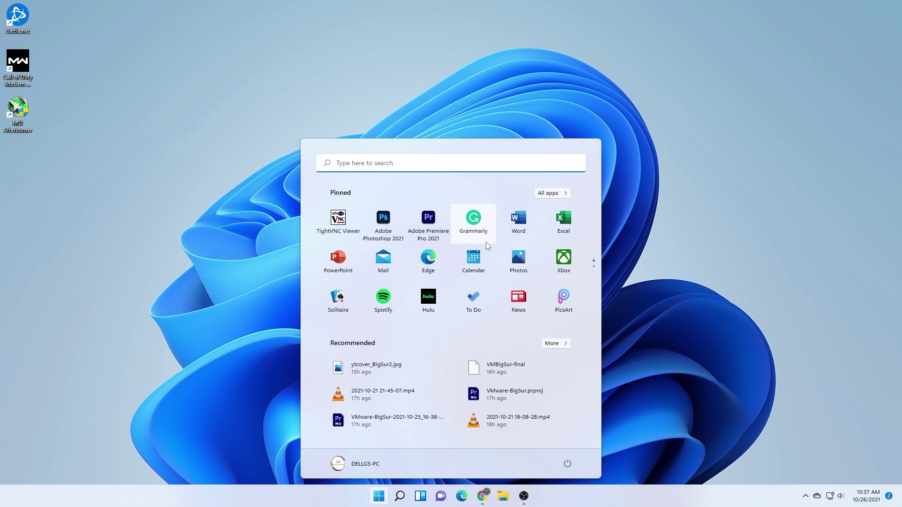
{"action": "left_click", "coordinate": [718, 319]}
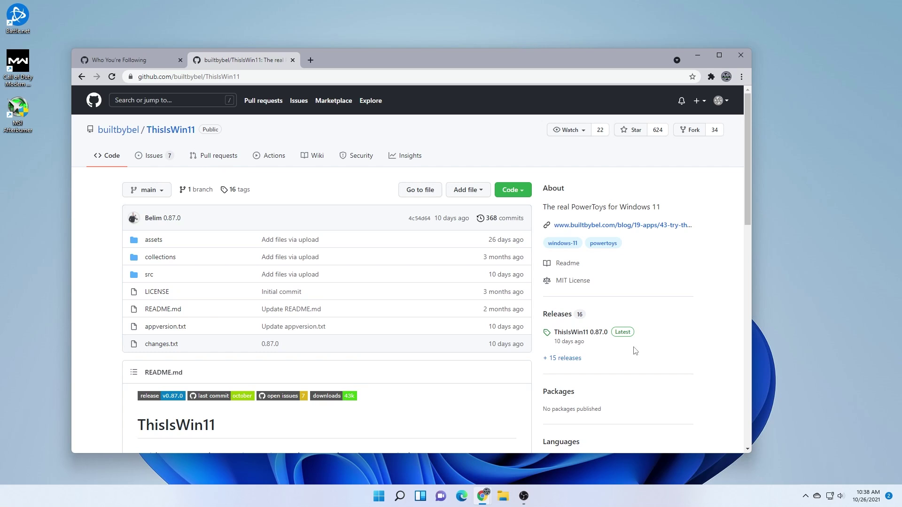
{"action": "left_click", "coordinate": [601, 341]}
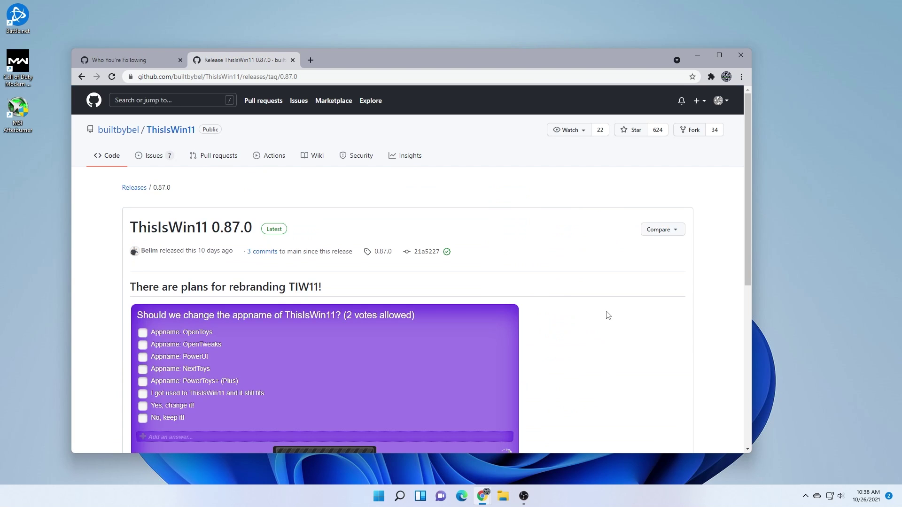
Save TIW11.zip (79.4 KB) from the 0.87.0 release Assets into the Downloads folder
{"action": "scroll", "coordinate": [608, 315], "scroll_direction": "down", "scroll_amount": 6}
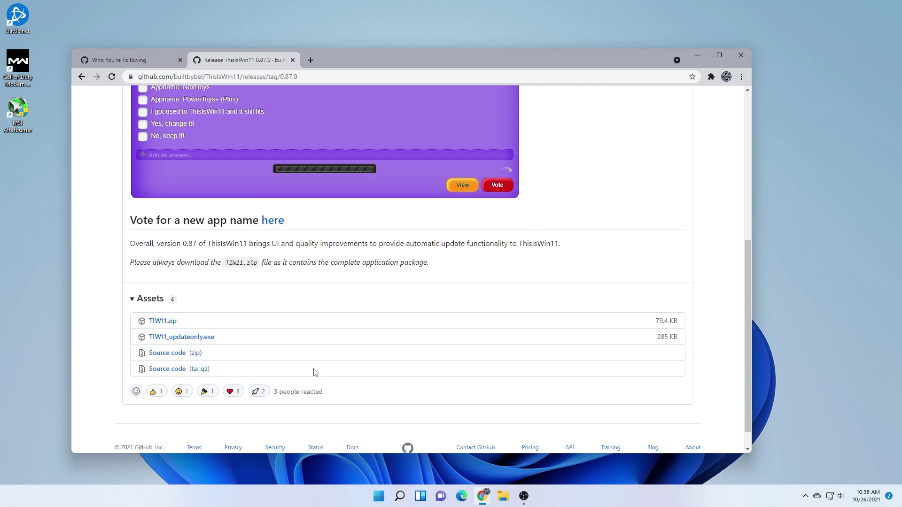
{"action": "right_click", "coordinate": [159, 324]}
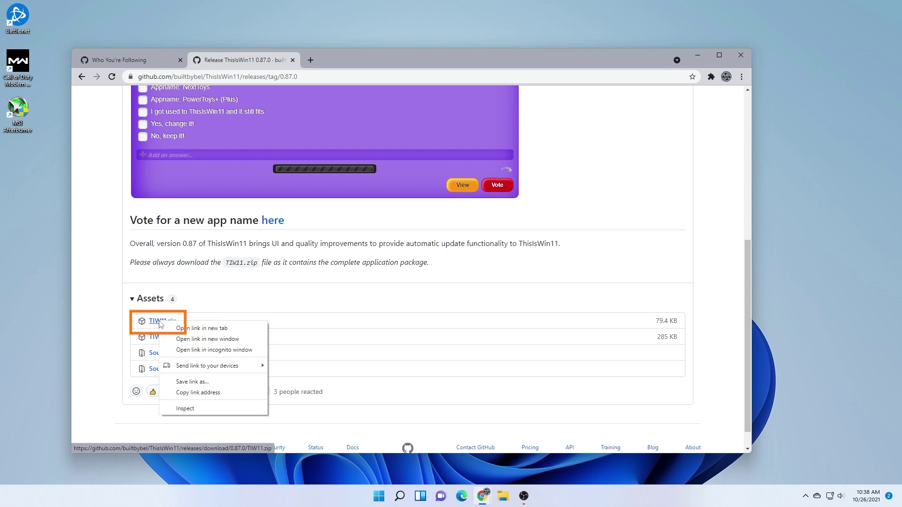
{"action": "left_click", "coordinate": [202, 384]}
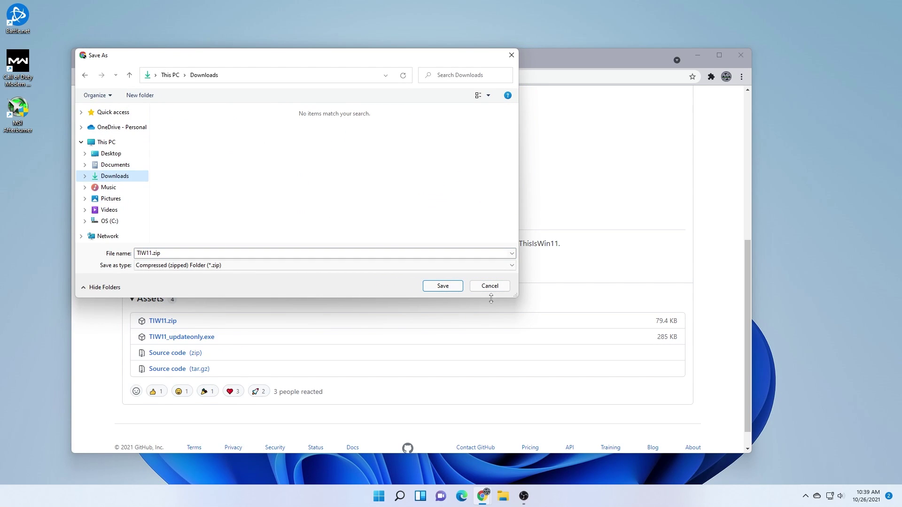
{"action": "left_click", "coordinate": [444, 287]}
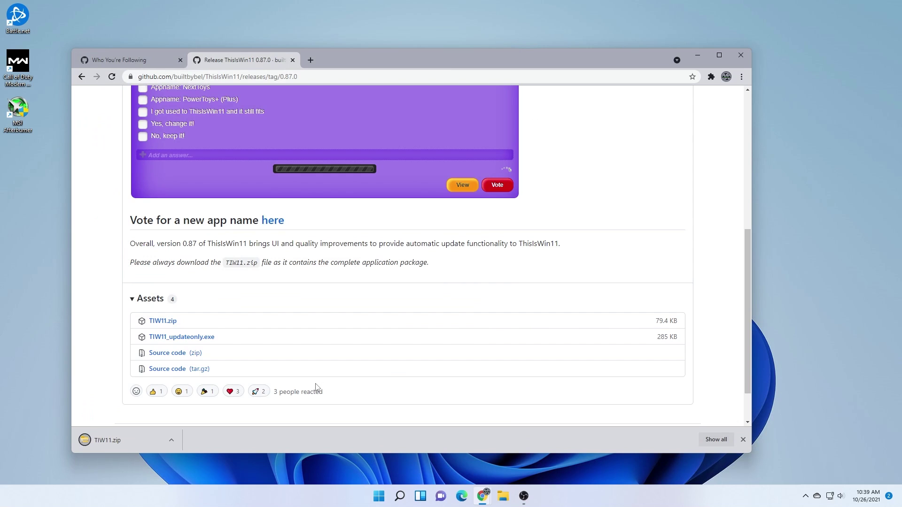
{"action": "left_click", "coordinate": [132, 441]}
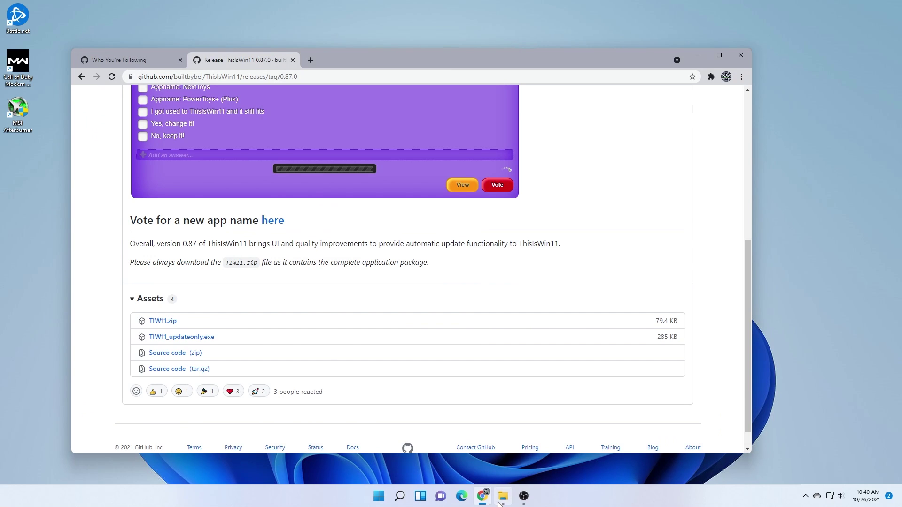
Extract TIW11.zip into a TIW11 folder in Downloads
{"action": "left_click", "coordinate": [499, 503]}
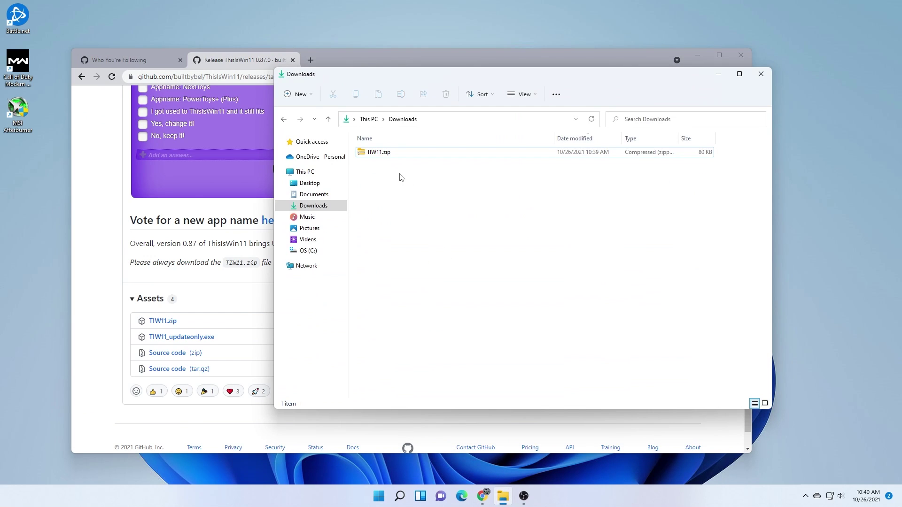
{"action": "left_click", "coordinate": [375, 156]}
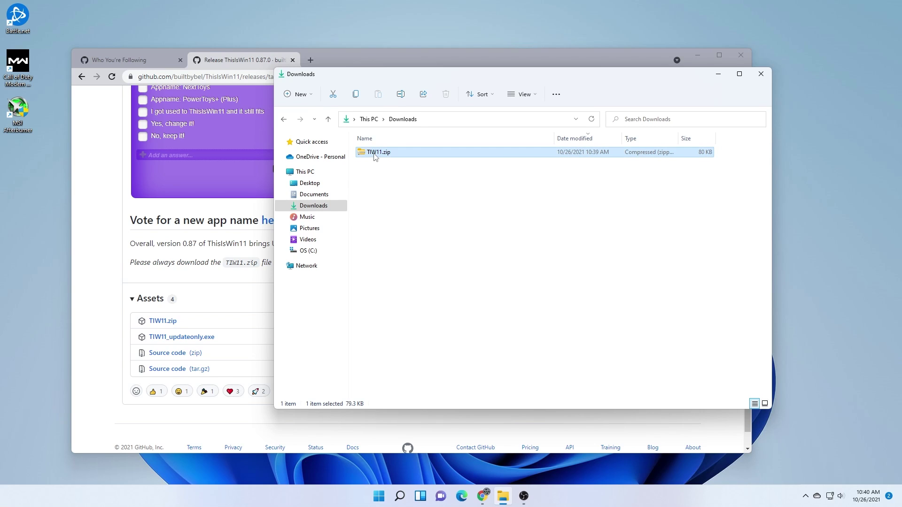
{"action": "right_click", "coordinate": [375, 157]}
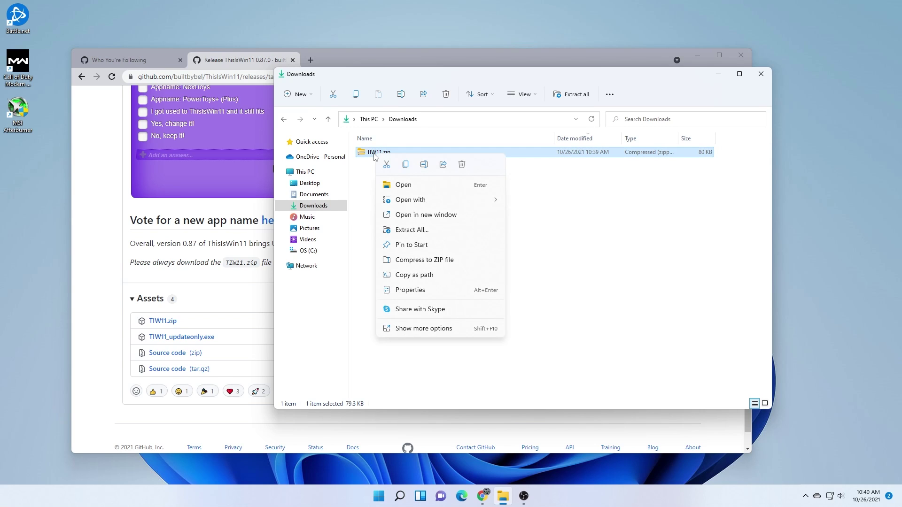
{"action": "left_click", "coordinate": [409, 230]}
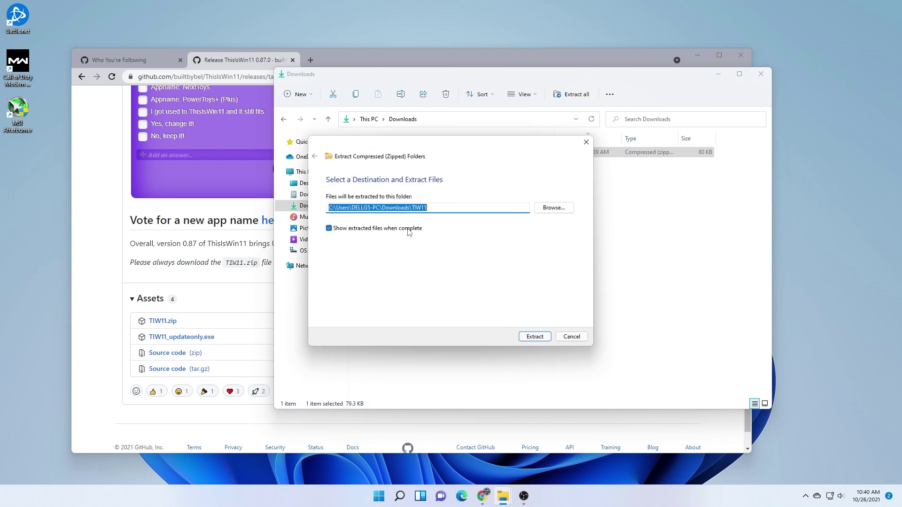
{"action": "left_click", "coordinate": [535, 338]}
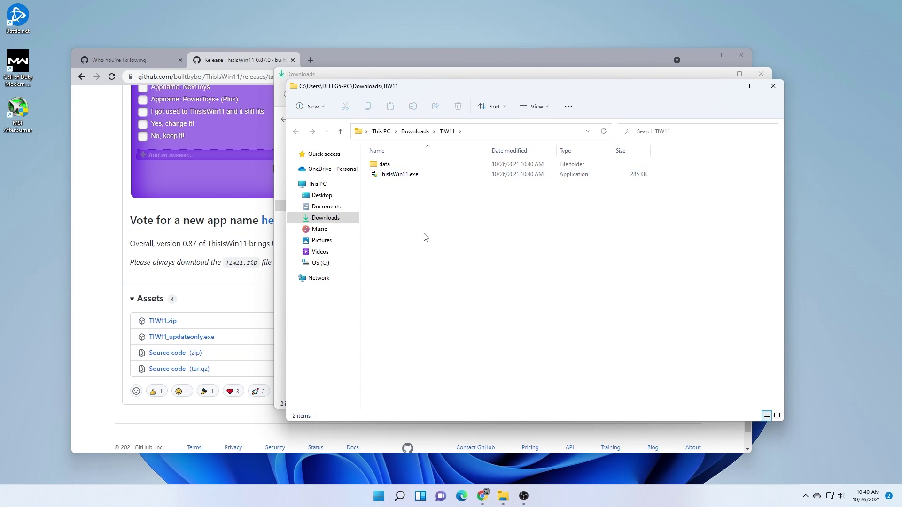
{"action": "left_click", "coordinate": [718, 74]}
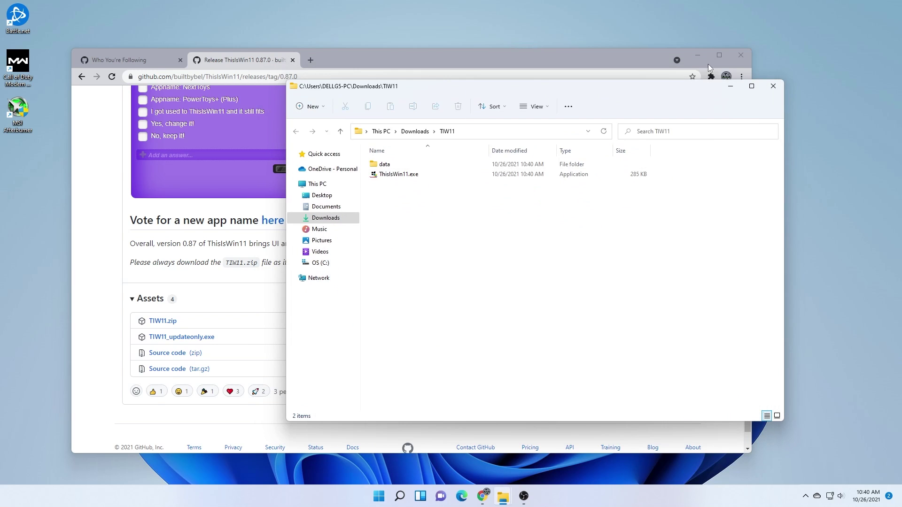
{"action": "left_click", "coordinate": [697, 55]}
Run ThisIsWin11.exe as administrator, bypassing the SmartScreen warning with Run anyway
{"action": "left_click", "coordinate": [397, 175]}
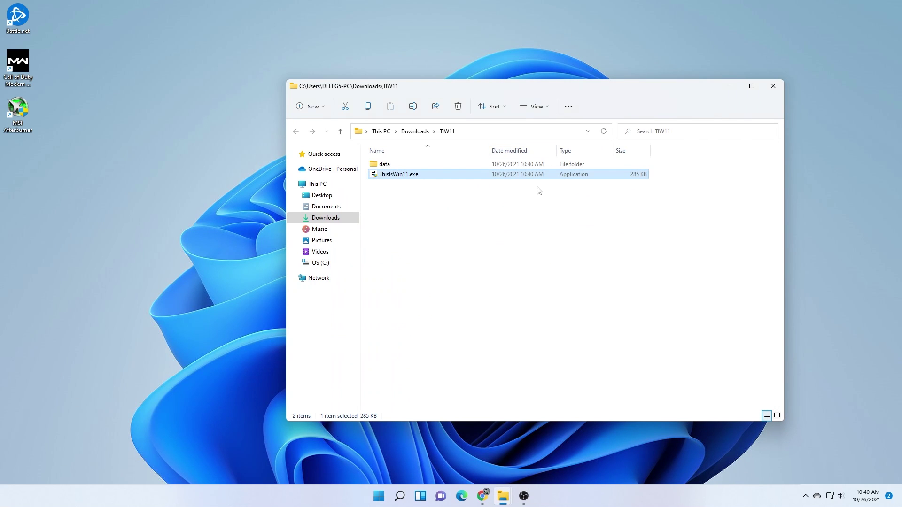
{"action": "right_click", "coordinate": [398, 174]}
{"action": "left_click", "coordinate": [422, 217]}
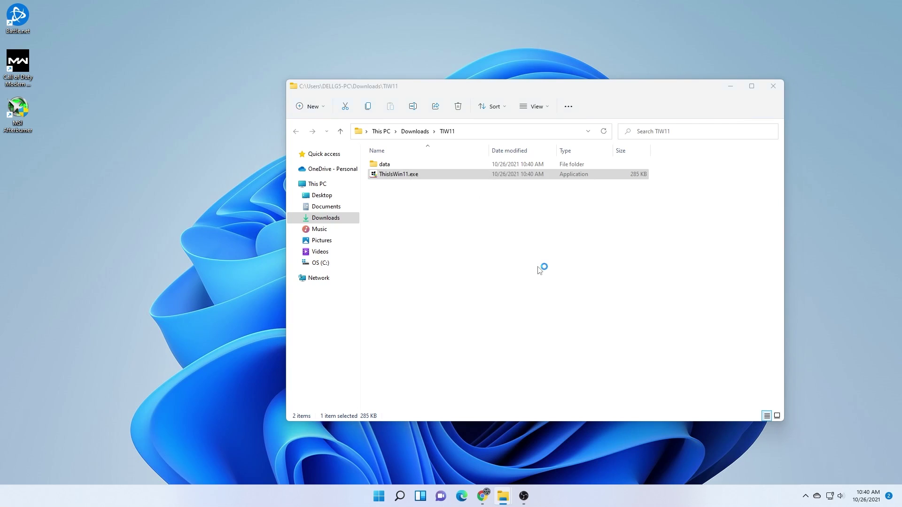
{"action": "left_click", "coordinate": [351, 183]}
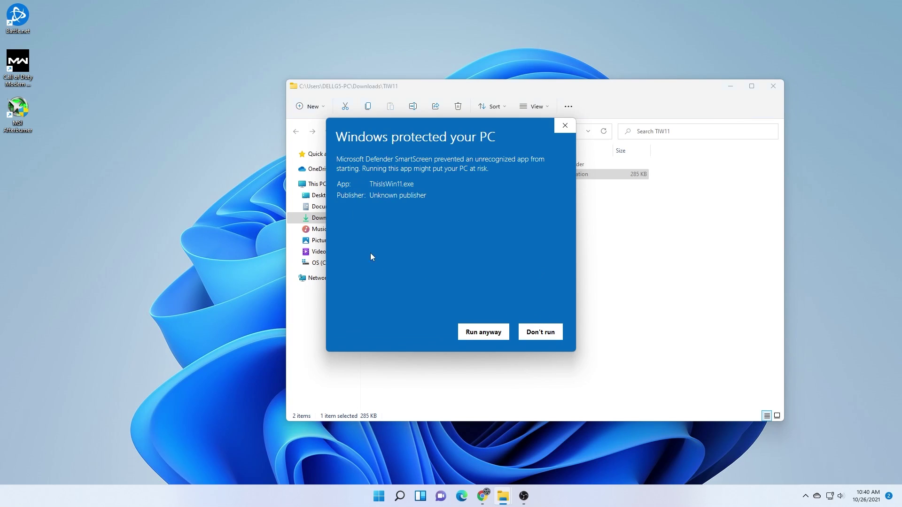
{"action": "left_click", "coordinate": [474, 333]}
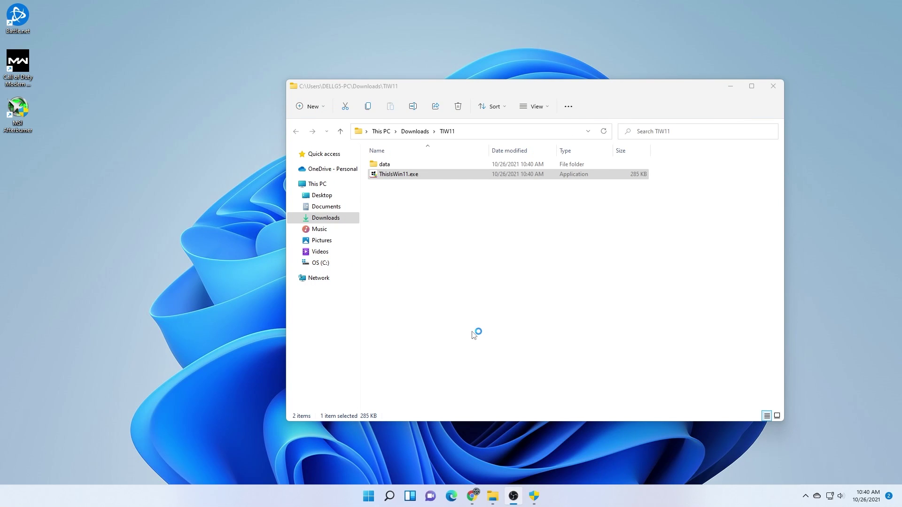
{"action": "left_click", "coordinate": [535, 499]}
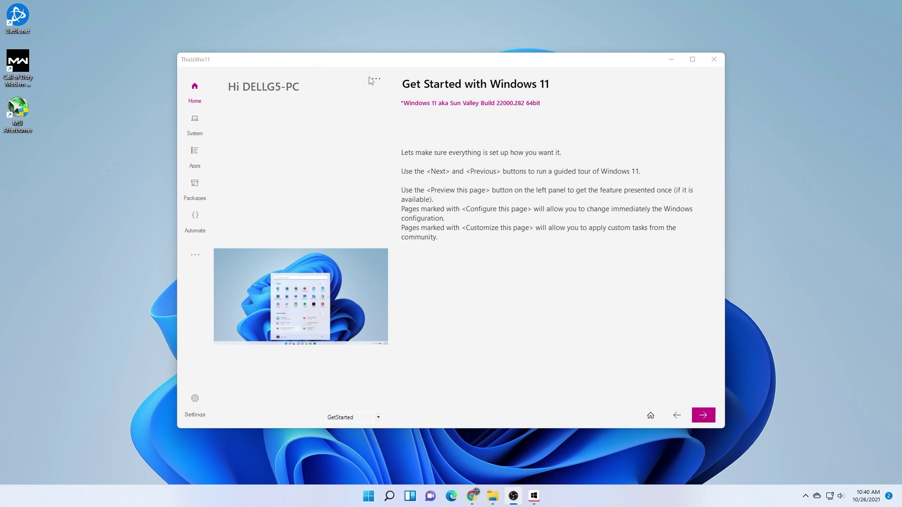
Shift the ThisIsWin11 window slightly left and go to the Apps page
{"action": "left_click_drag", "start_coordinate": [403, 65], "coordinate": [383, 64]}
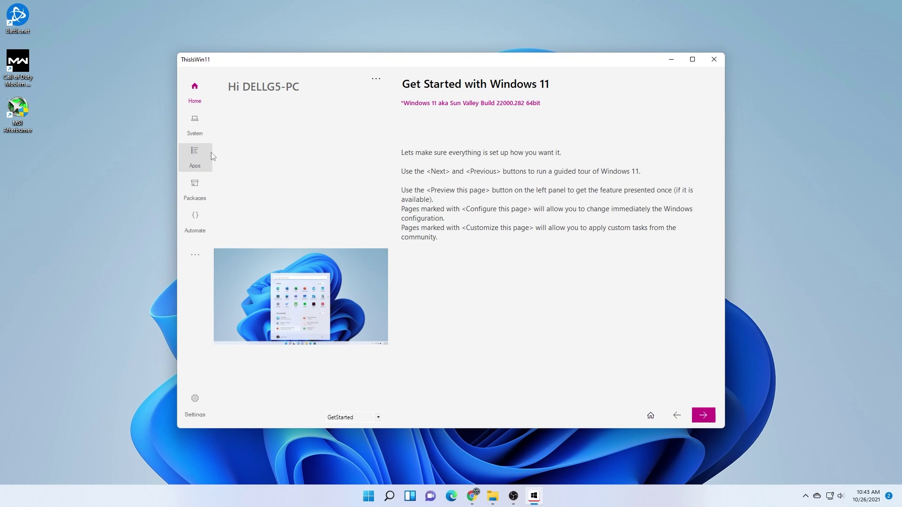
{"action": "left_click", "coordinate": [197, 159]}
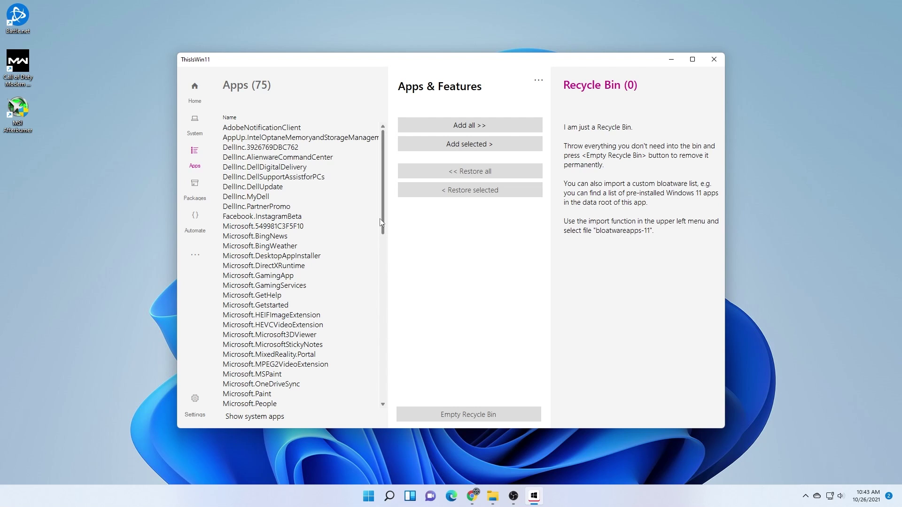
Drag within the Apps page showing 75 installed apps beside the empty Recycle Bin
{"action": "left_click_drag", "start_coordinate": [380, 218], "coordinate": [436, 208]}
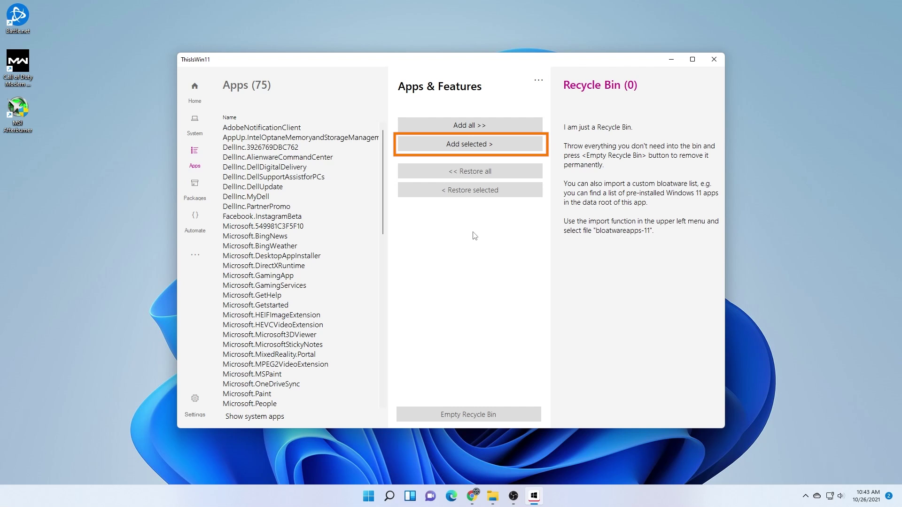
Move all 75 apps into the Recycle Bin, then restore Microsoft.OneDriveSync
{"action": "left_click", "coordinate": [448, 126]}
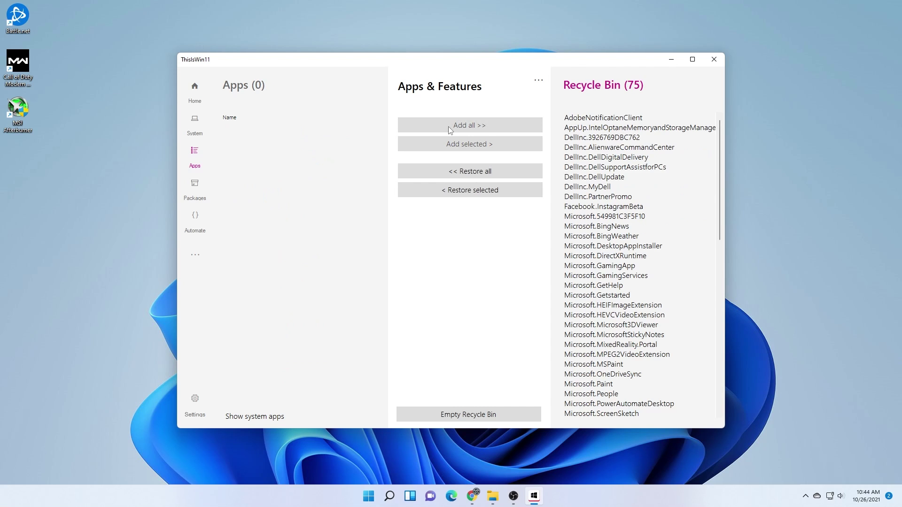
{"action": "left_click", "coordinate": [620, 237]}
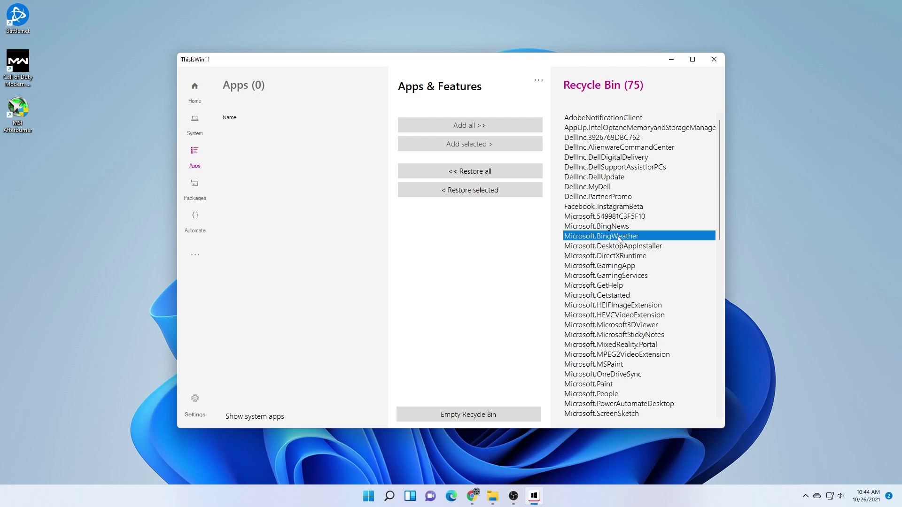
{"action": "left_click", "coordinate": [622, 227]}
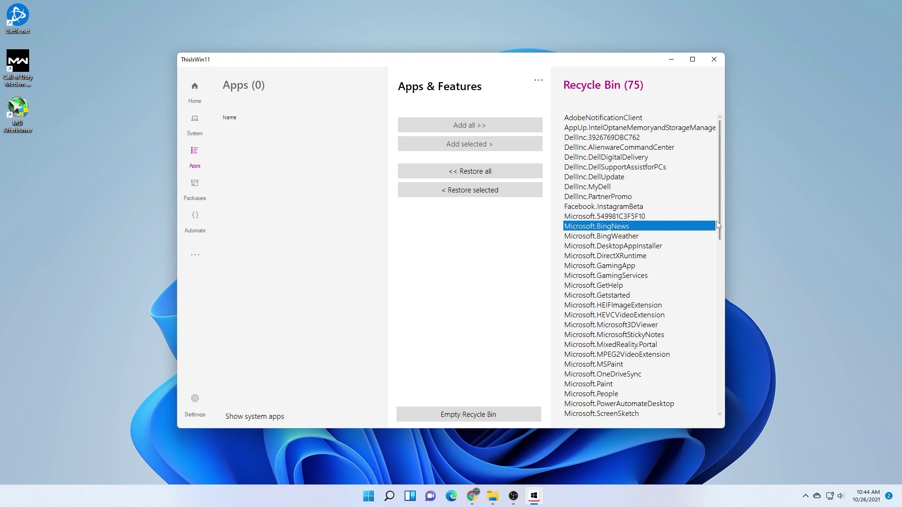
{"action": "left_click", "coordinate": [611, 375]}
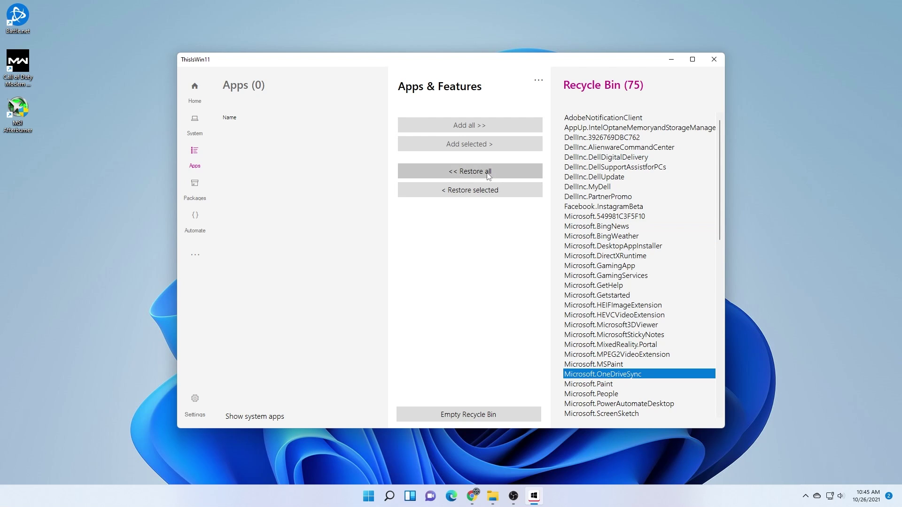
{"action": "left_click", "coordinate": [497, 195]}
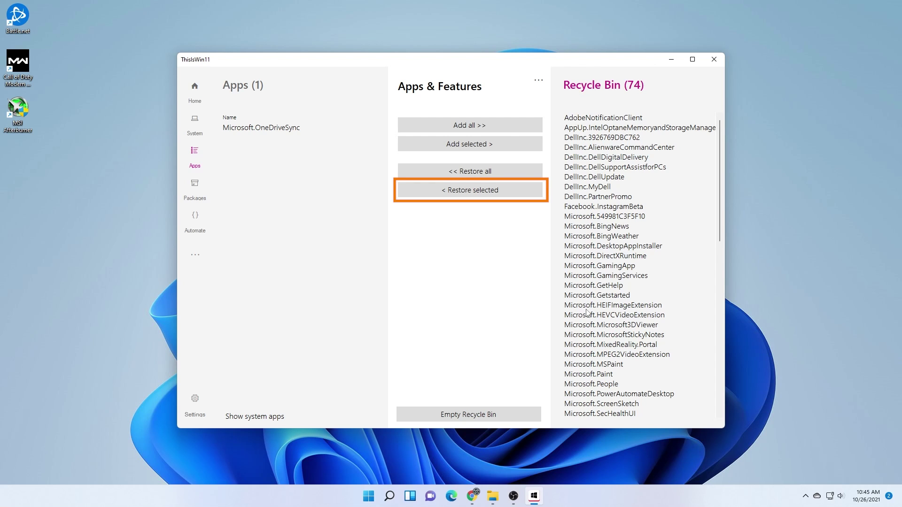
Restore Microsoft.StorePurchaseApp from the Recycle Bin, leaving 73 apps queued
{"action": "scroll", "coordinate": [586, 320], "scroll_direction": "down", "scroll_amount": 8}
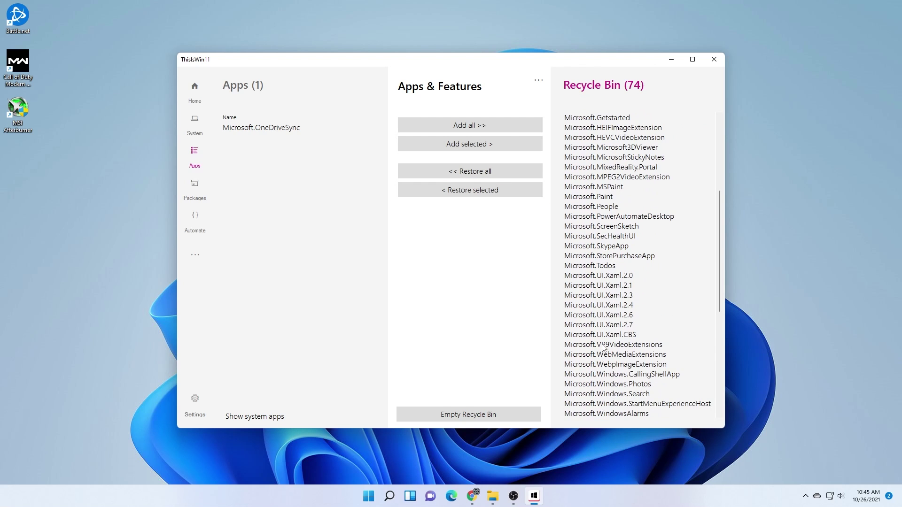
{"action": "scroll", "coordinate": [603, 348], "scroll_direction": "down", "scroll_amount": 1}
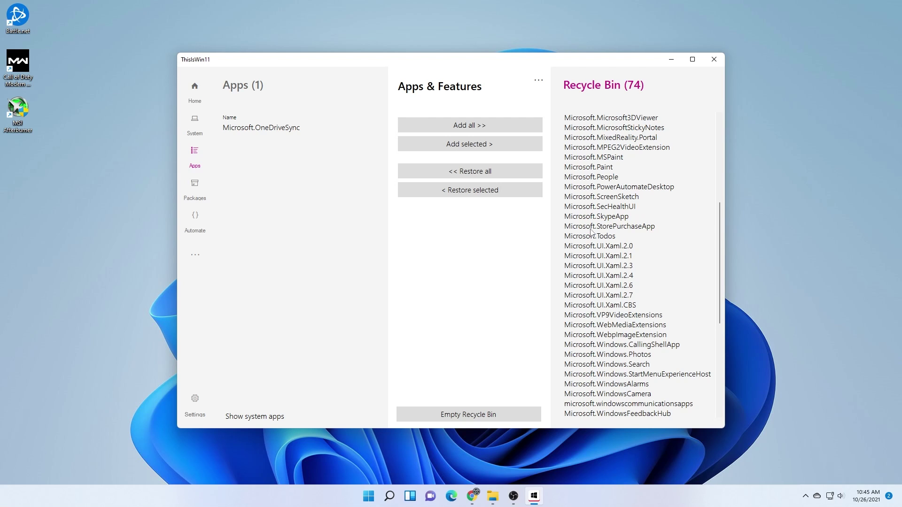
{"action": "left_click", "coordinate": [629, 229]}
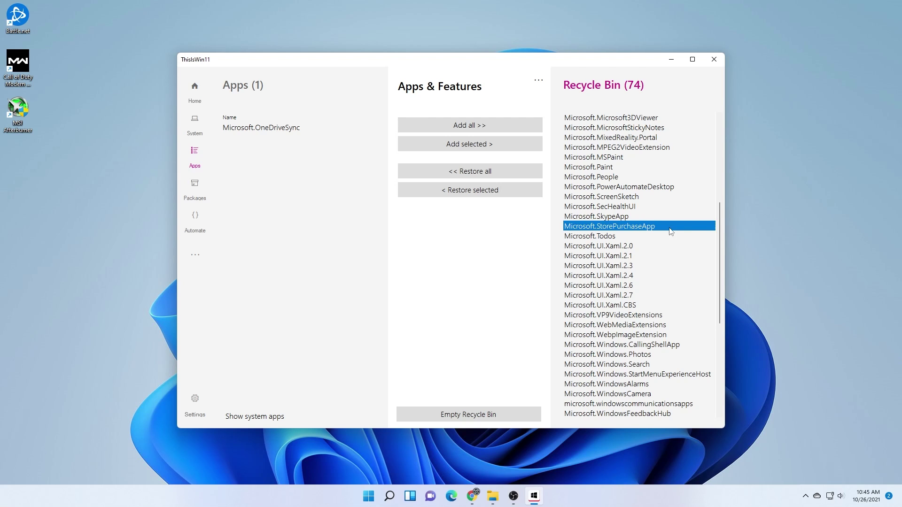
{"action": "left_click", "coordinate": [487, 195]}
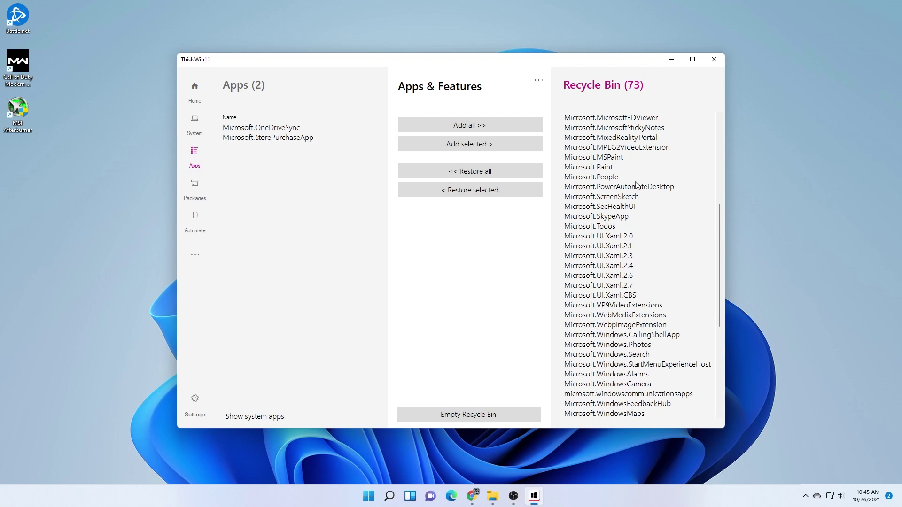
{"action": "scroll", "coordinate": [639, 161], "scroll_direction": "down", "scroll_amount": 4}
{"action": "scroll", "coordinate": [639, 160], "scroll_direction": "down", "scroll_amount": 5}
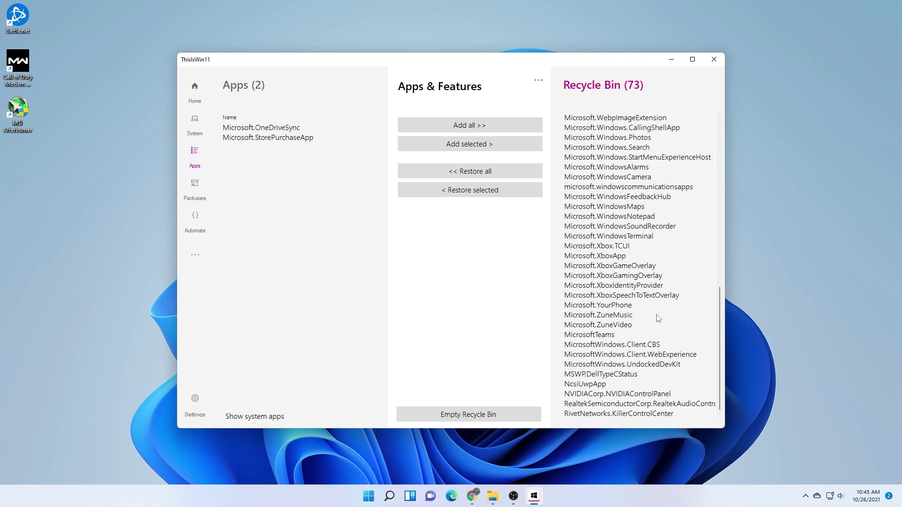
{"action": "scroll", "coordinate": [643, 308], "scroll_direction": "up", "scroll_amount": 10}
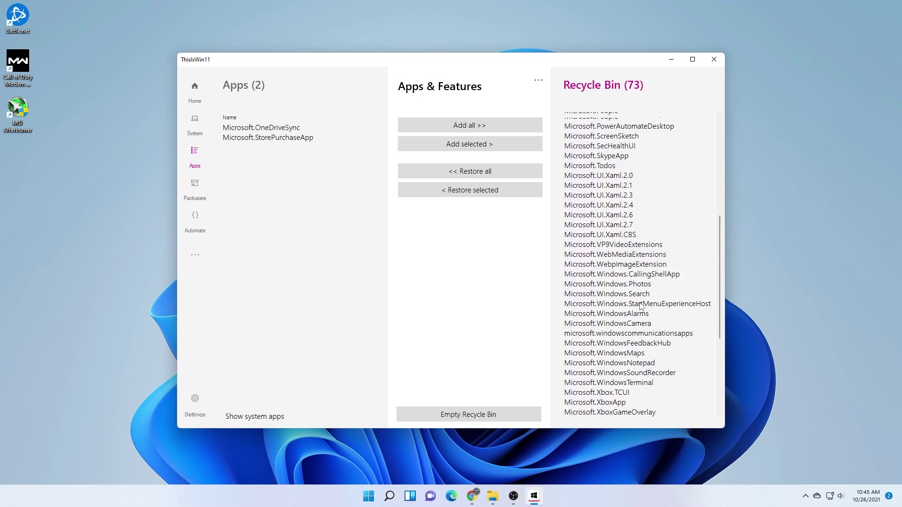
{"action": "scroll", "coordinate": [642, 306], "scroll_direction": "up", "scroll_amount": 5}
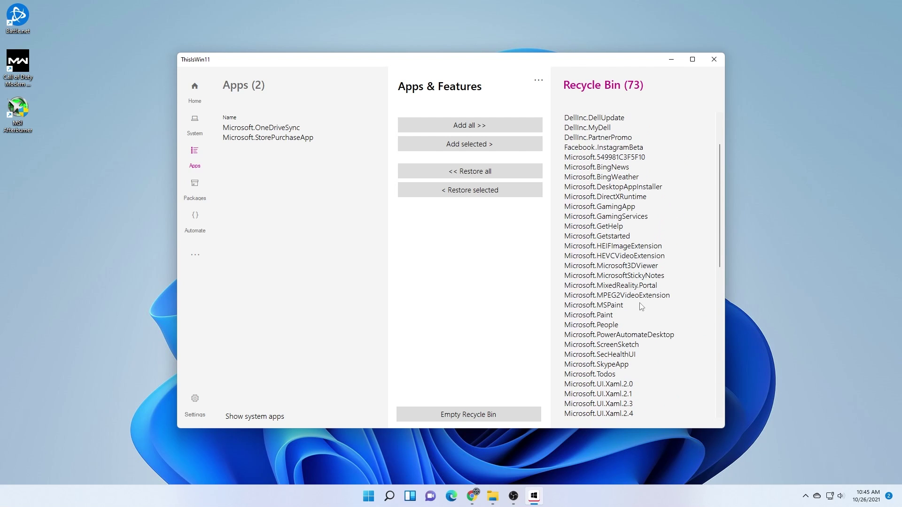
{"action": "scroll", "coordinate": [642, 306], "scroll_direction": "up", "scroll_amount": 2}
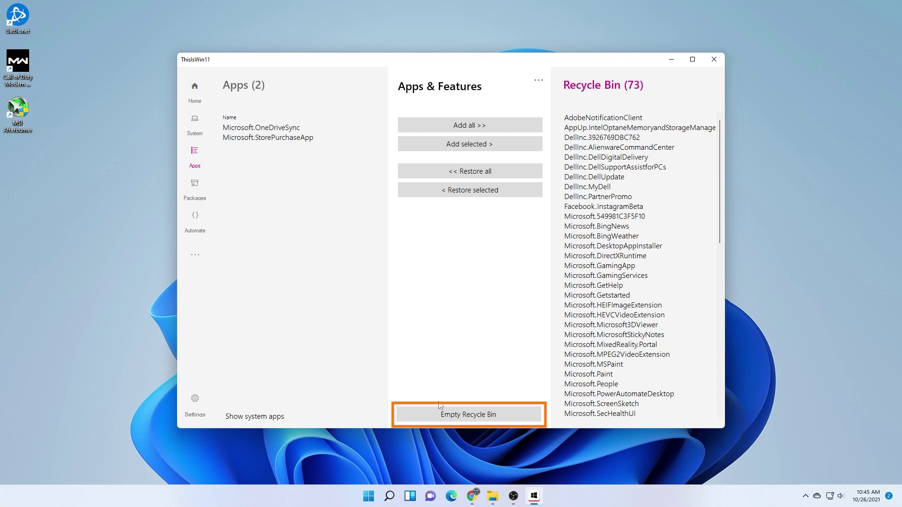
Empty the Recycle Bin and confirm uninstalling all 73 binned apps
{"action": "left_click", "coordinate": [467, 417]}
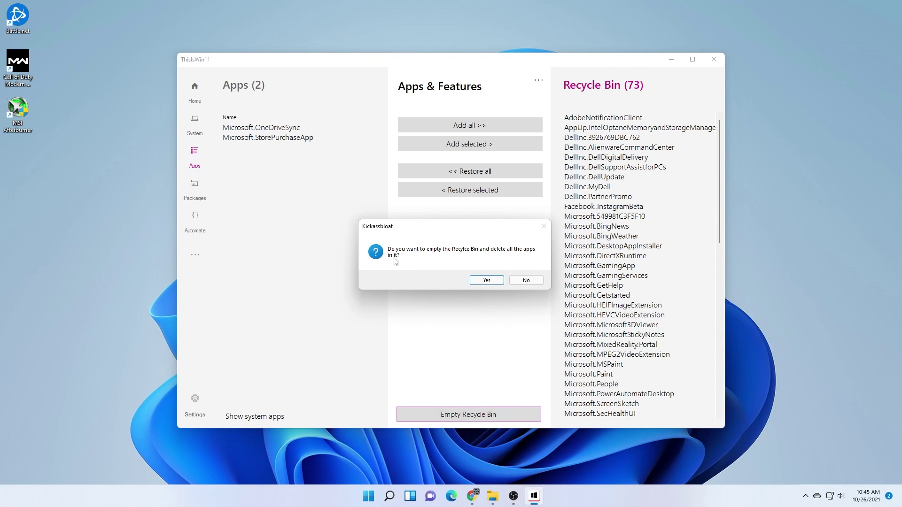
{"action": "left_click", "coordinate": [487, 281]}
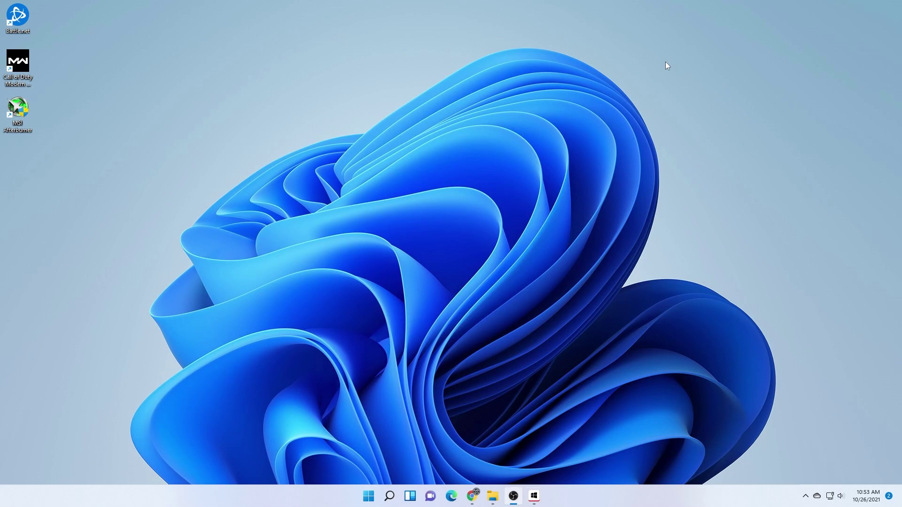
Scroll through the Start menu's All apps list to check removals, then close it
{"action": "left_click", "coordinate": [368, 498]}
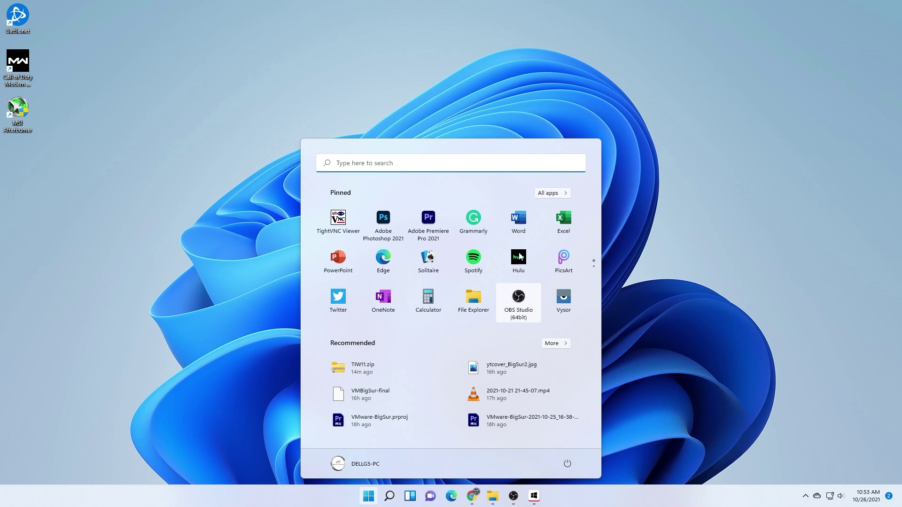
{"action": "left_click", "coordinate": [552, 193]}
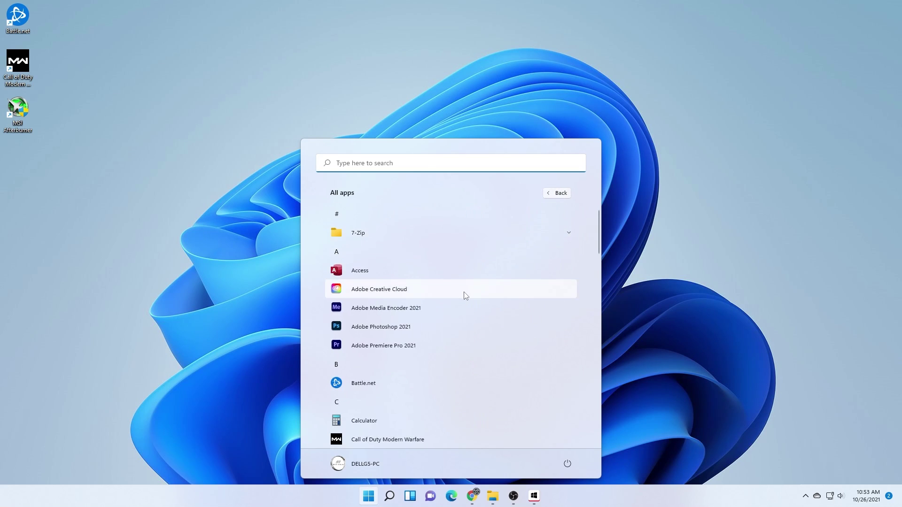
{"action": "scroll", "coordinate": [484, 295], "scroll_direction": "down", "scroll_amount": 3}
{"action": "scroll", "coordinate": [483, 293], "scroll_direction": "down", "scroll_amount": 10}
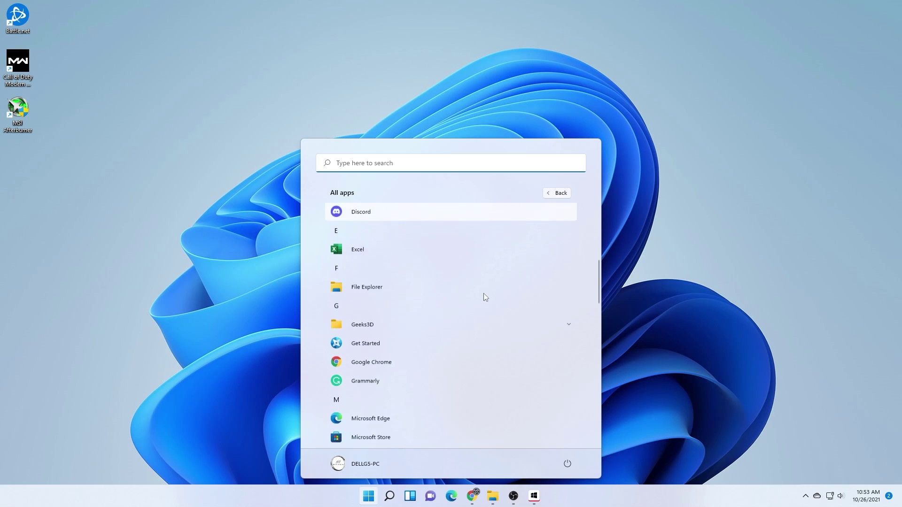
{"action": "scroll", "coordinate": [484, 294], "scroll_direction": "down", "scroll_amount": 8}
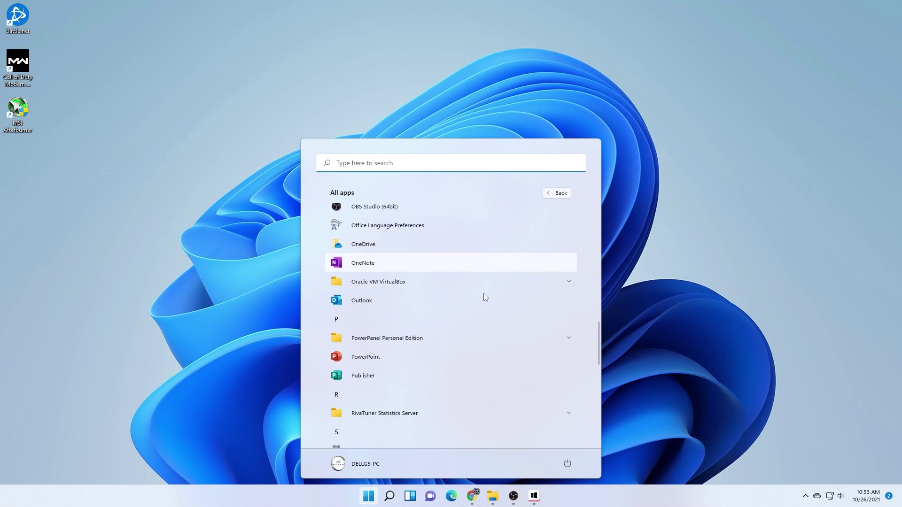
{"action": "scroll", "coordinate": [485, 297], "scroll_direction": "down", "scroll_amount": 2}
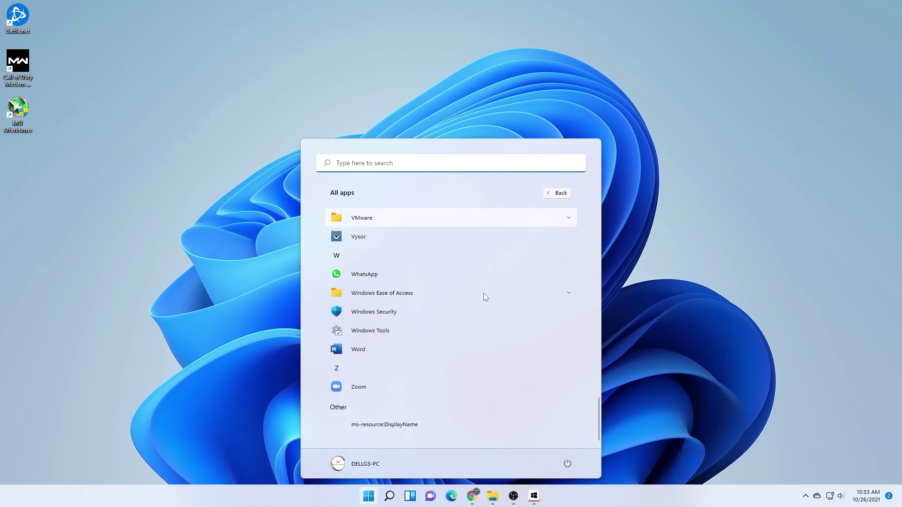
{"action": "scroll", "coordinate": [485, 297], "scroll_direction": "up", "scroll_amount": 5}
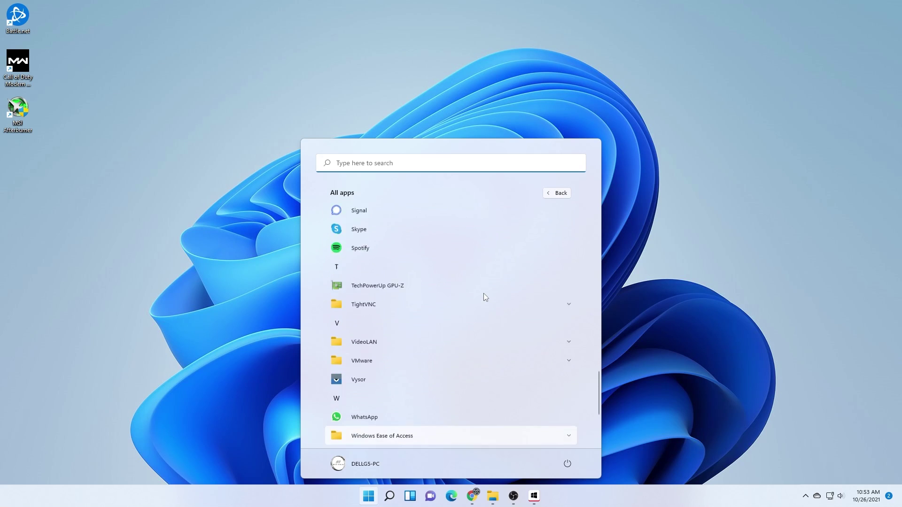
{"action": "left_click", "coordinate": [662, 224]}
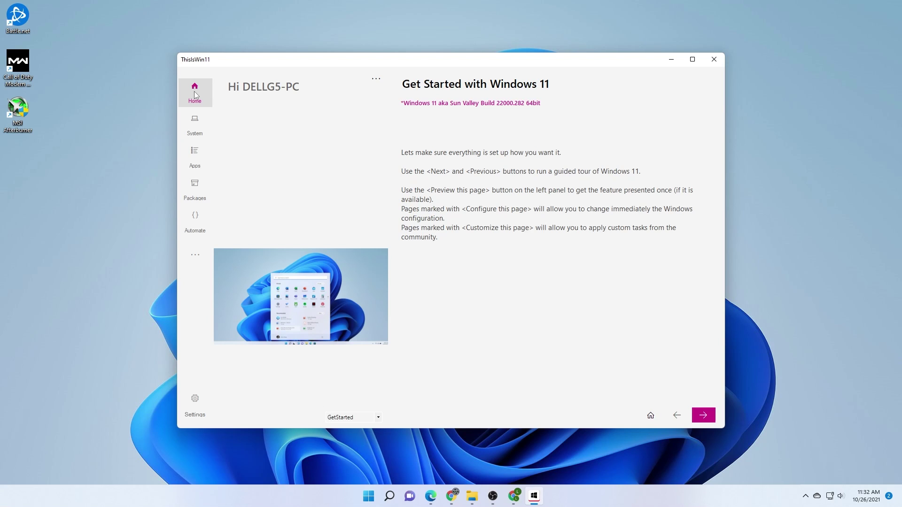
On the Automate page, tick '(Apps) Reinstall all built-in apps', apply and confirm
{"action": "left_click", "coordinate": [189, 218]}
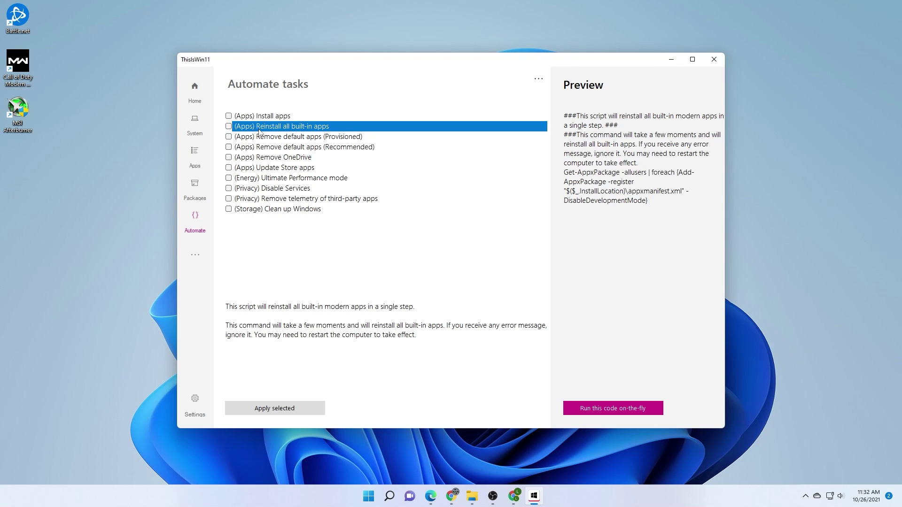
{"action": "left_click", "coordinate": [251, 127]}
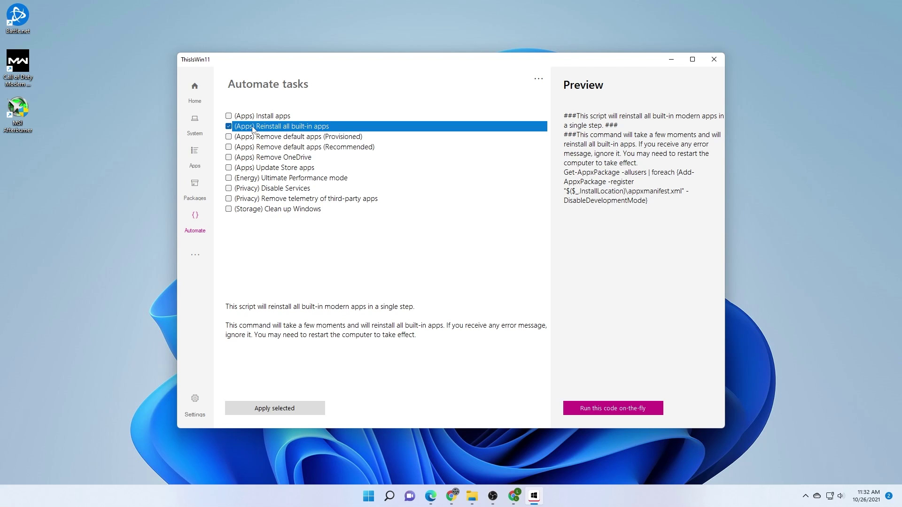
{"action": "left_click", "coordinate": [286, 411]}
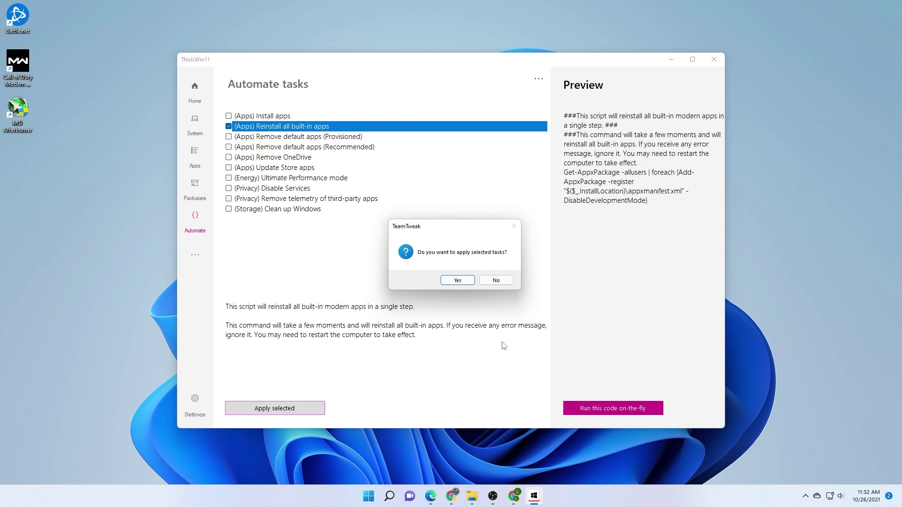
{"action": "left_click", "coordinate": [457, 280]}
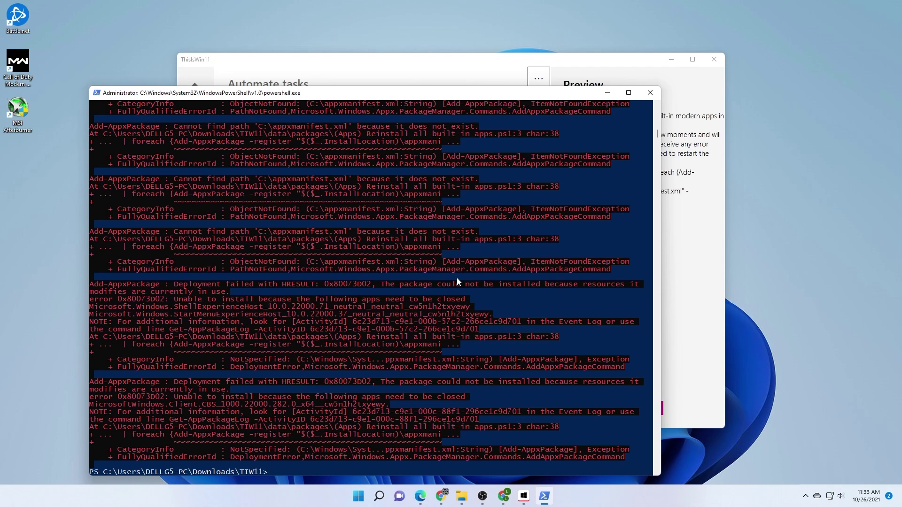
Close PowerShell after the reinstall script, dismiss the success message, and check the Start menu
{"action": "left_click", "coordinate": [650, 93]}
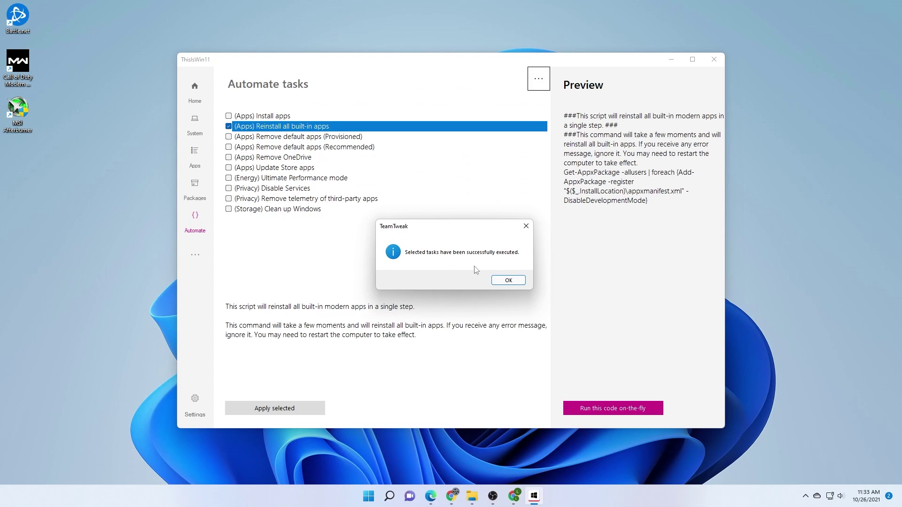
{"action": "left_click", "coordinate": [509, 282]}
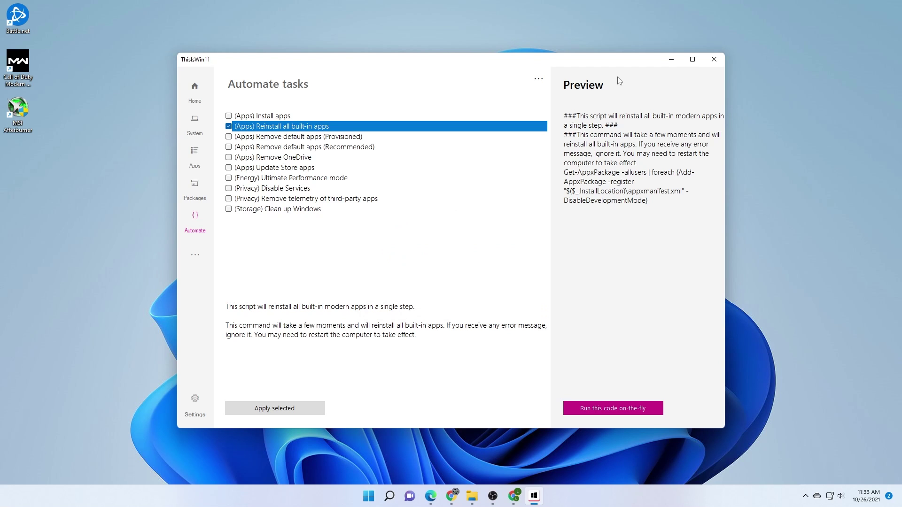
{"action": "left_click", "coordinate": [672, 60]}
{"action": "left_click", "coordinate": [368, 496]}
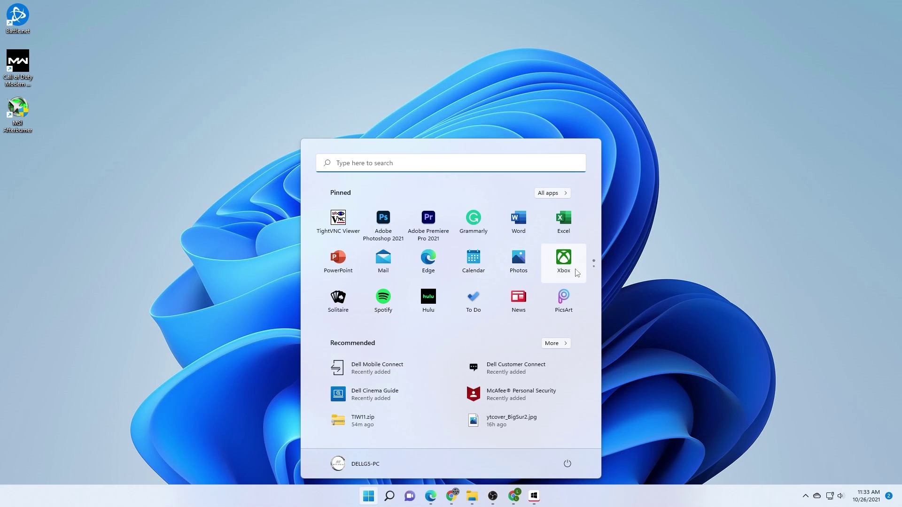
Scroll the Start menu's All apps list to confirm 3D Viewer, Camera, Weather and Xbox are reinstalled
{"action": "scroll", "coordinate": [567, 260], "scroll_direction": "down", "scroll_amount": 1}
{"action": "scroll", "coordinate": [566, 259], "scroll_direction": "up", "scroll_amount": 1}
{"action": "left_click", "coordinate": [550, 194]}
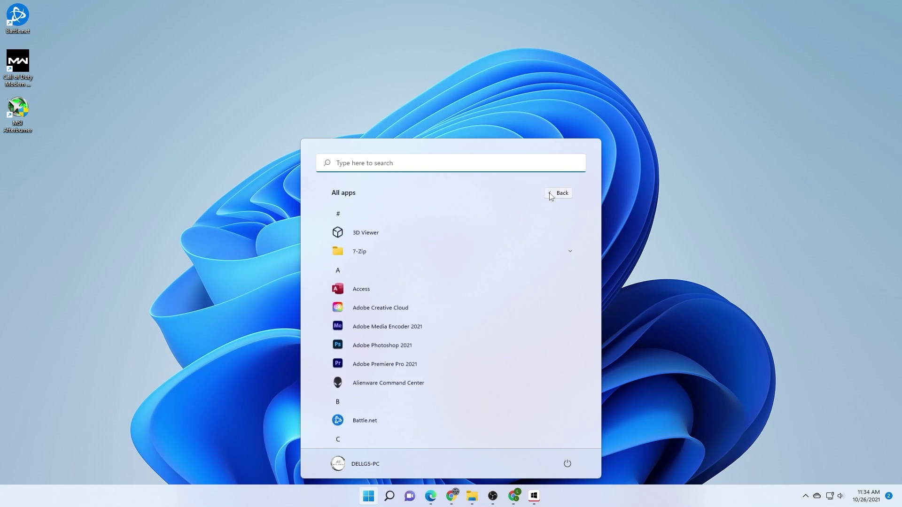
{"action": "scroll", "coordinate": [456, 247], "scroll_direction": "down", "scroll_amount": 5}
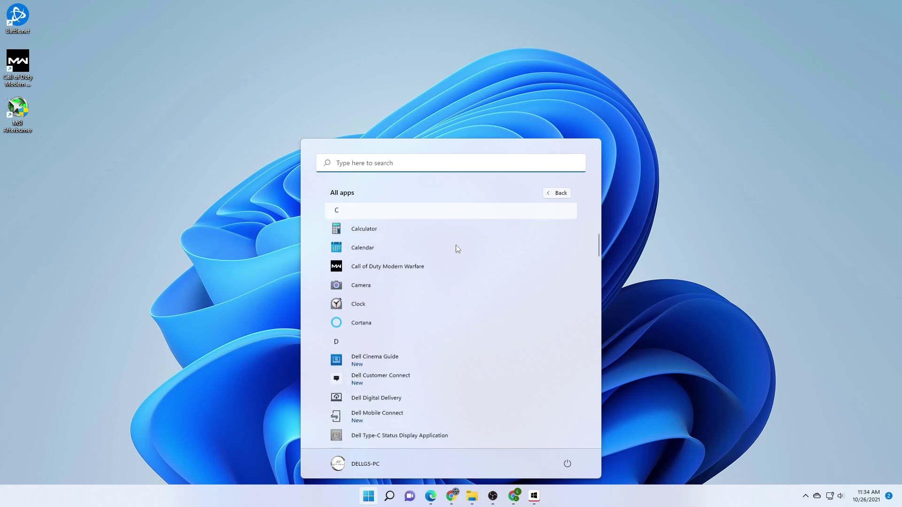
{"action": "scroll", "coordinate": [457, 248], "scroll_direction": "down", "scroll_amount": 2}
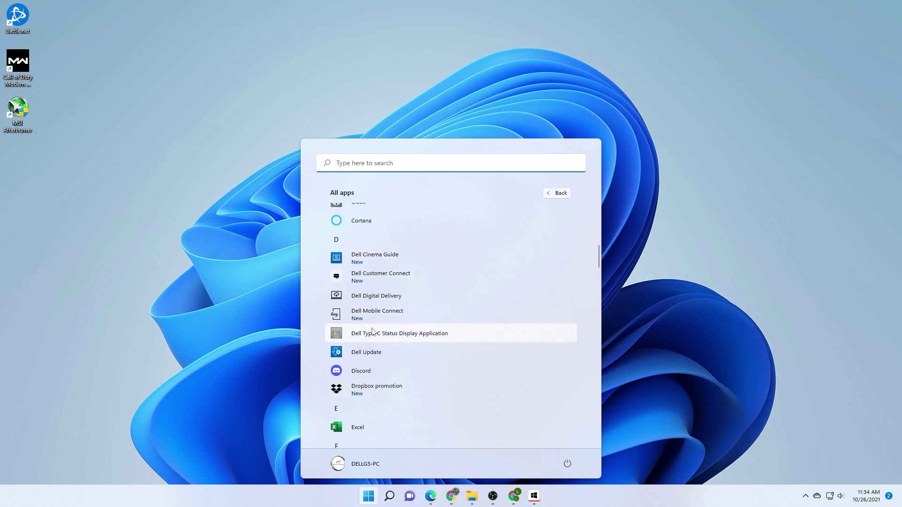
{"action": "scroll", "coordinate": [418, 259], "scroll_direction": "down", "scroll_amount": 3}
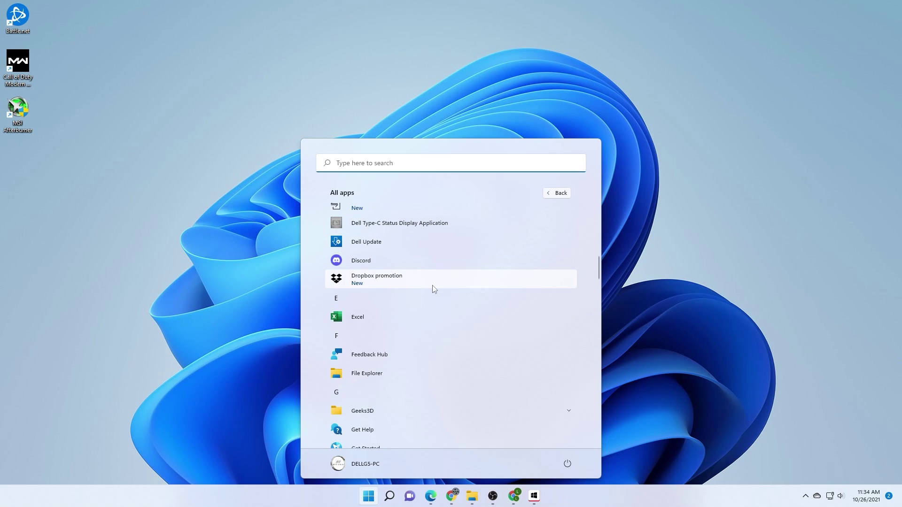
{"action": "scroll", "coordinate": [432, 286], "scroll_direction": "down", "scroll_amount": 7}
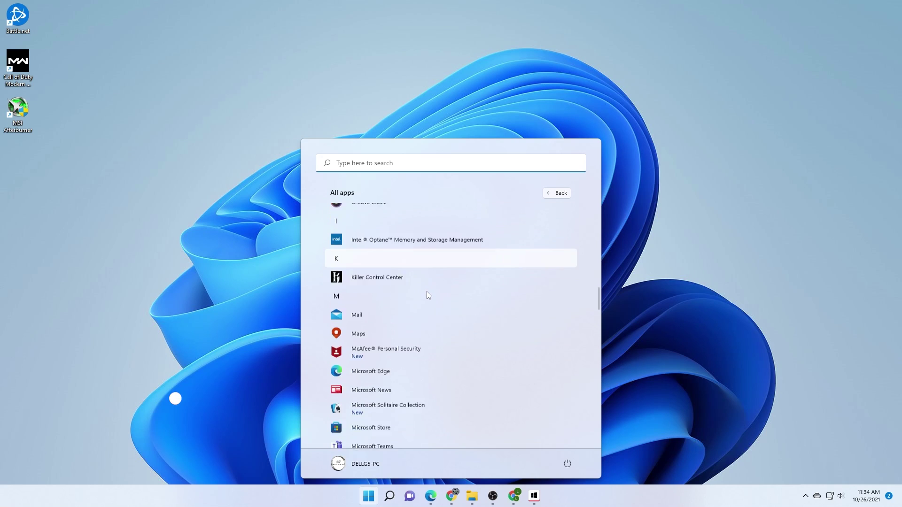
{"action": "scroll", "coordinate": [427, 292], "scroll_direction": "down", "scroll_amount": 3}
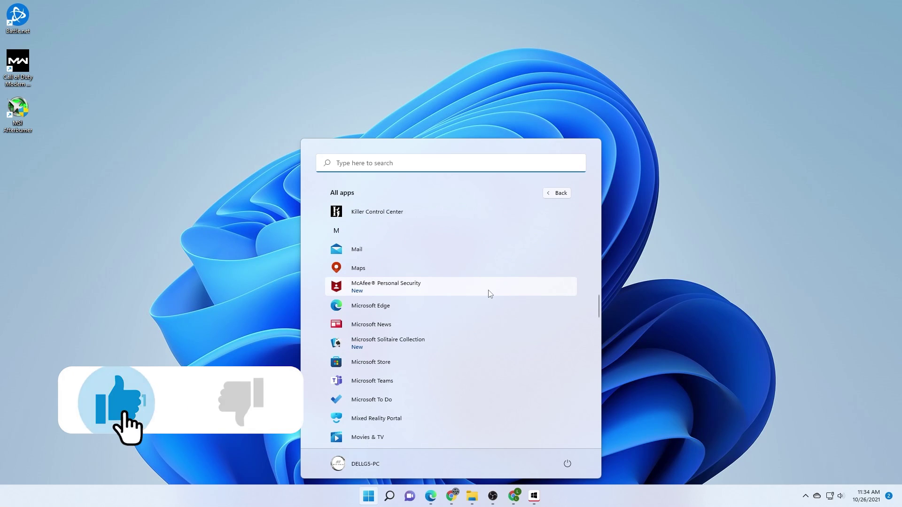
{"action": "scroll", "coordinate": [489, 291], "scroll_direction": "down", "scroll_amount": 8}
{"action": "scroll", "coordinate": [488, 290], "scroll_direction": "down", "scroll_amount": 14}
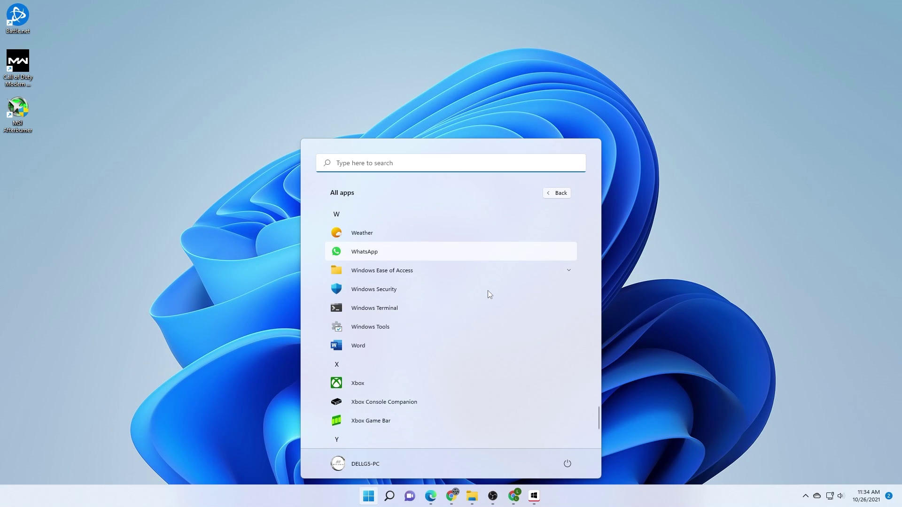